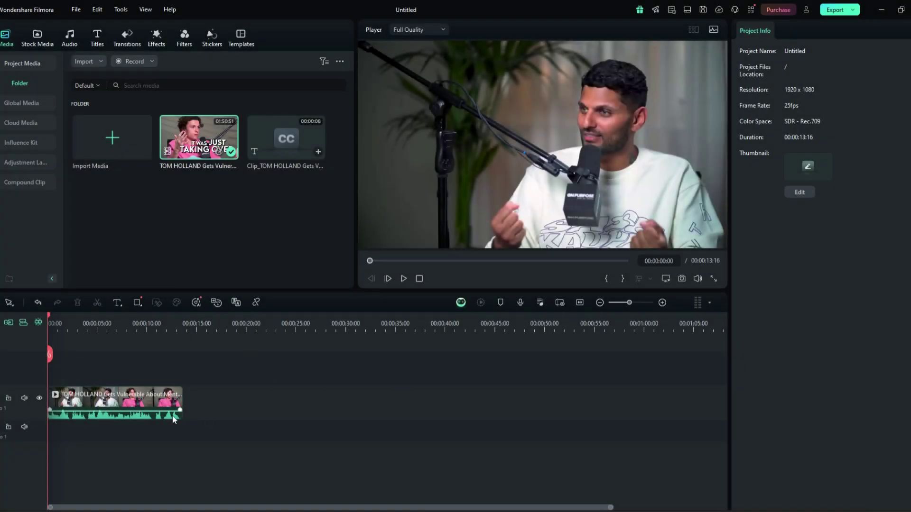
Generate English (US) subtitles from the podcast clip's speech with no translation.
left_click(147, 402)
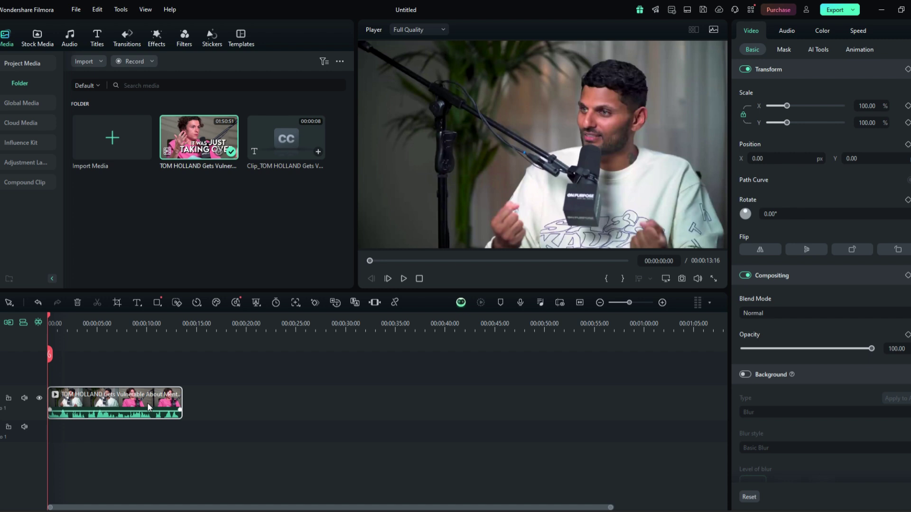
right_click(147, 402)
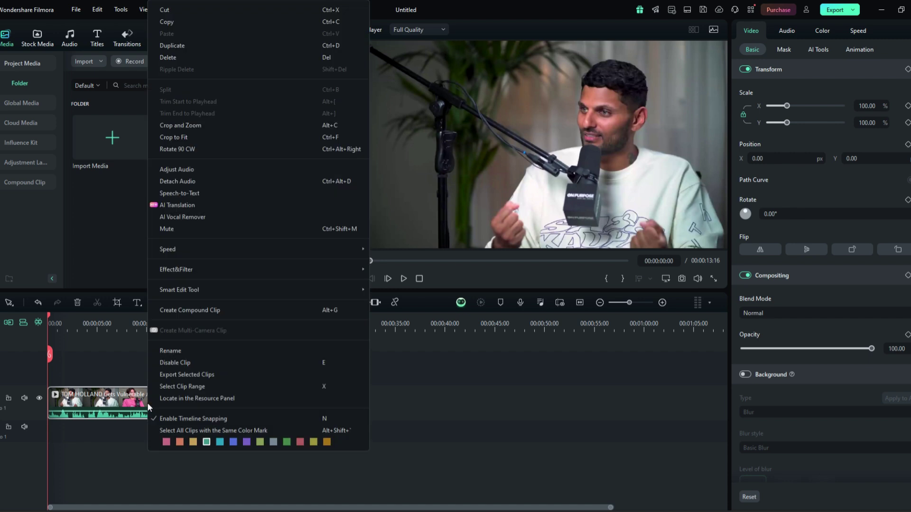
left_click(180, 193)
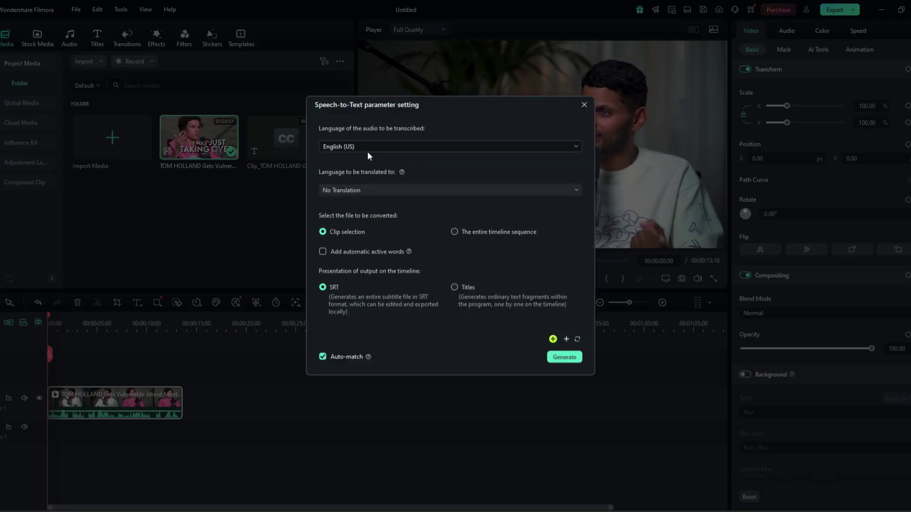
left_click(365, 190)
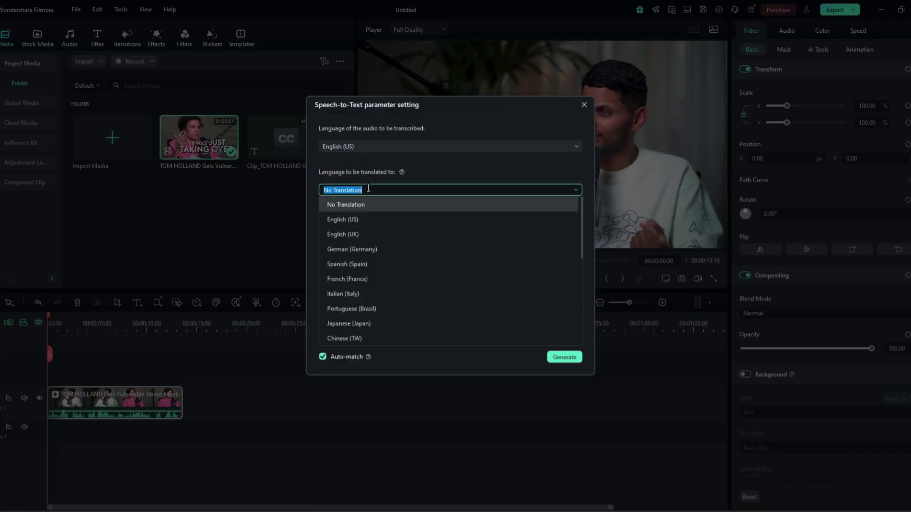
left_click(361, 214)
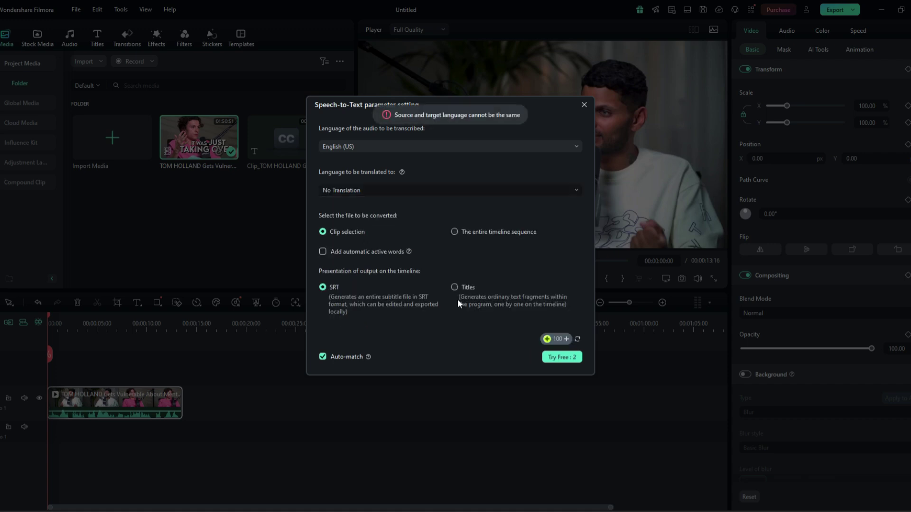
left_click(563, 362)
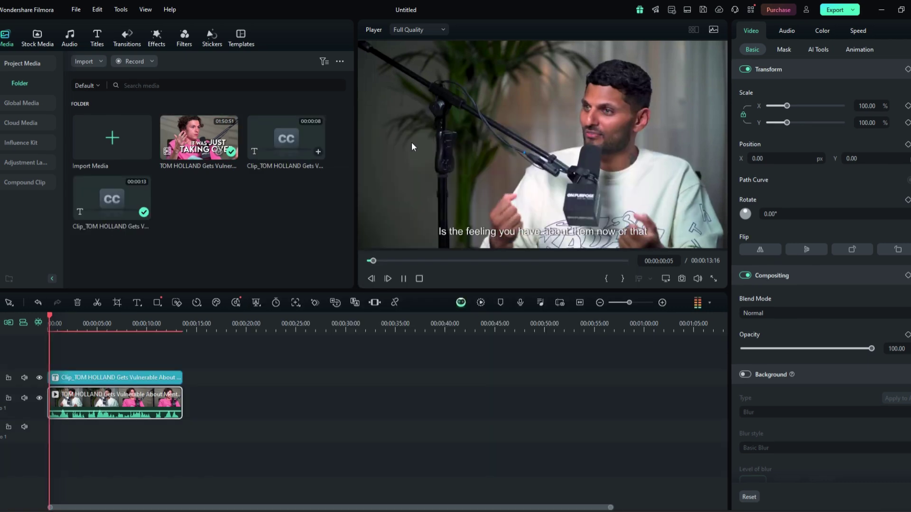
Shift the first two captions later to start at 00:00:00:10 and 00:00:02:18.
key("space")
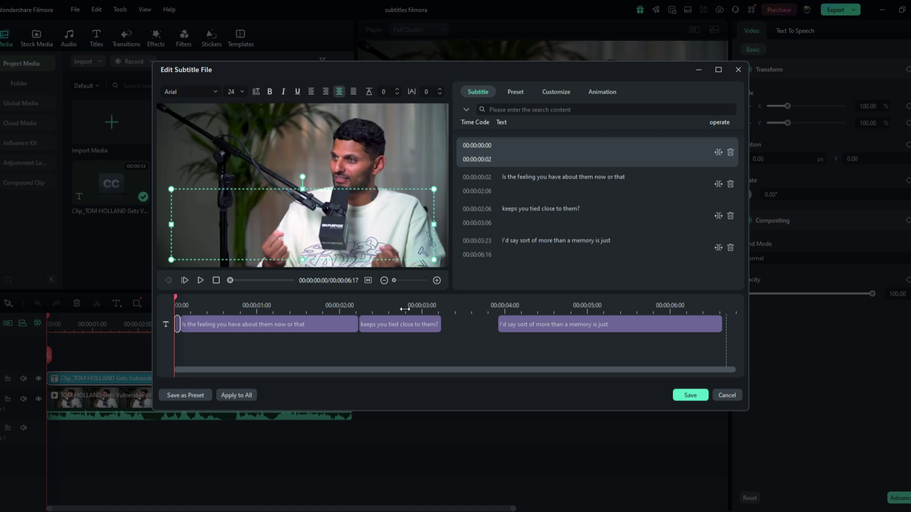
left_click_drag(391, 324, 422, 323)
left_click_drag(294, 325, 320, 326)
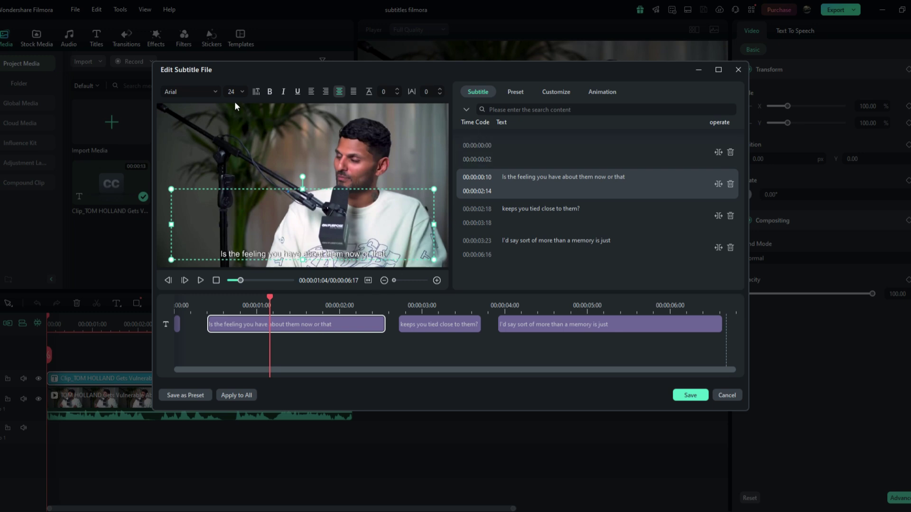
Set the subtitle font to Archivo Black at size 20.
left_click(202, 91)
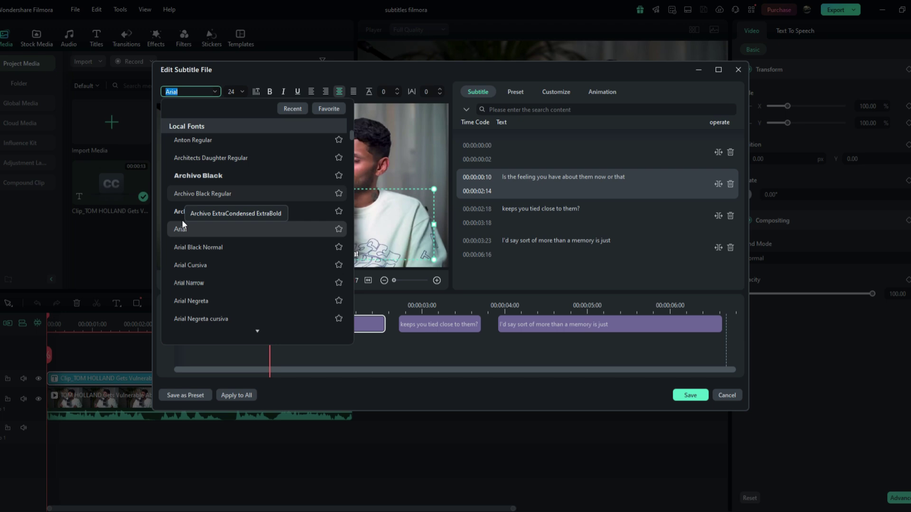
left_click(226, 174)
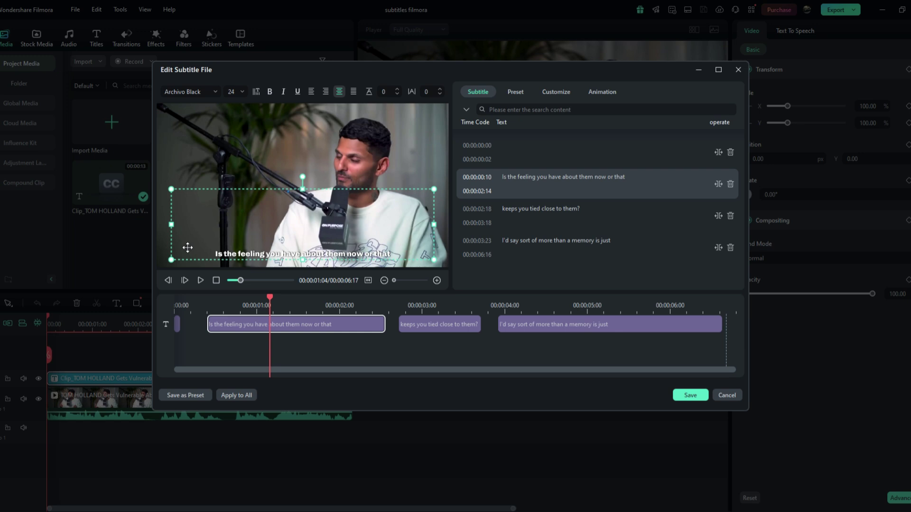
left_click(243, 92)
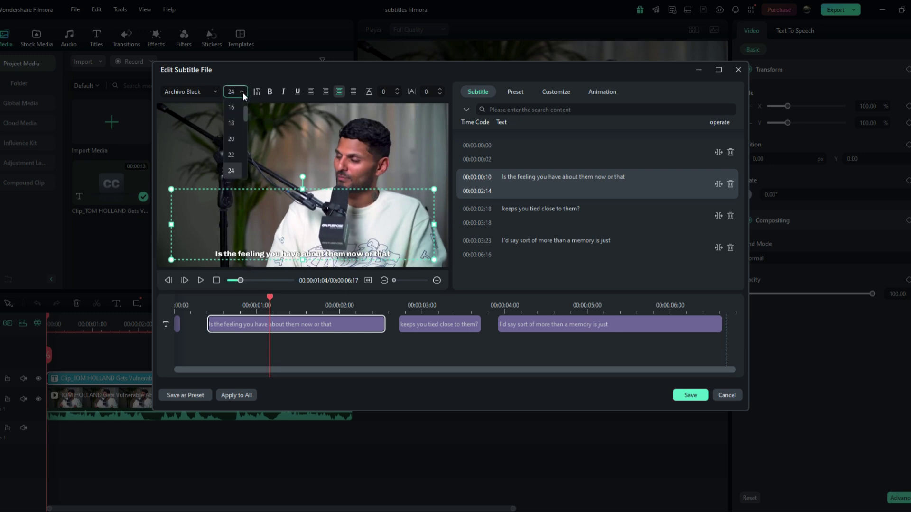
left_click(231, 140)
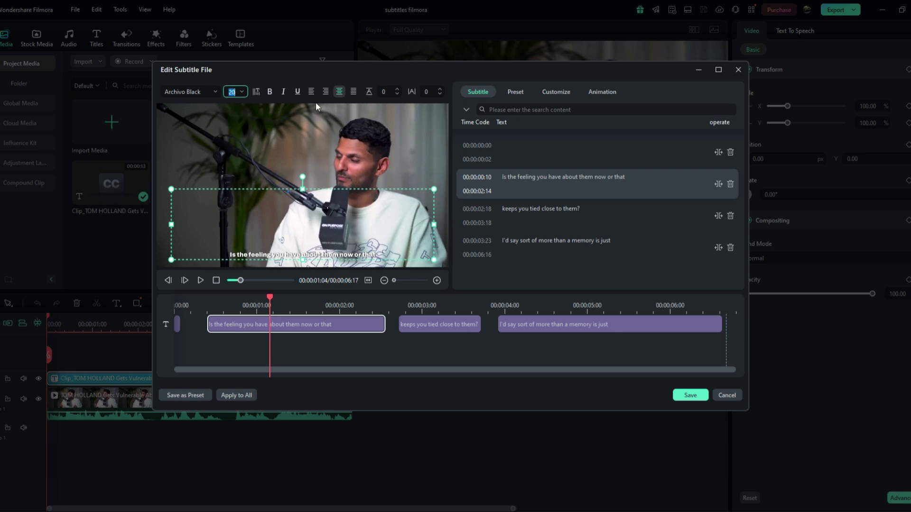
Centre-align the subtitle text after trying left and right alignment.
left_click(309, 92)
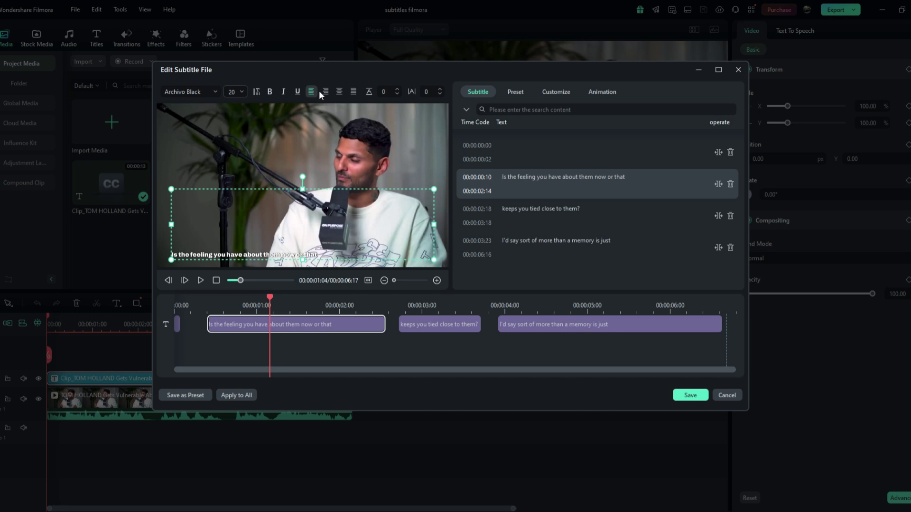
left_click(326, 92)
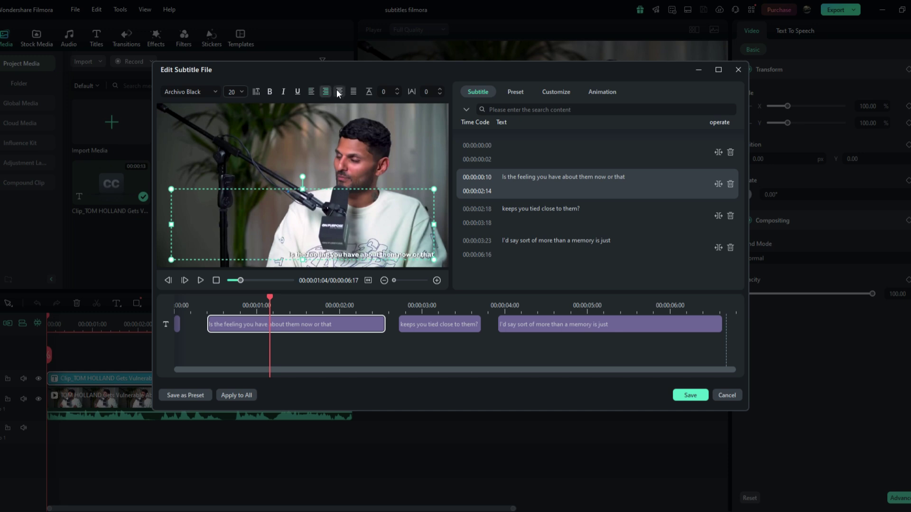
left_click(338, 92)
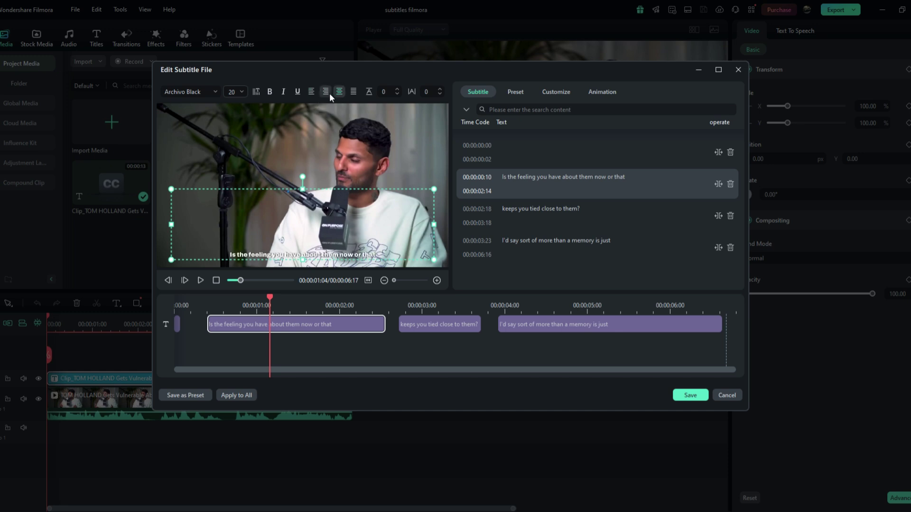
Preview the gold and then the blue style presets on the subtitles.
left_click(513, 94)
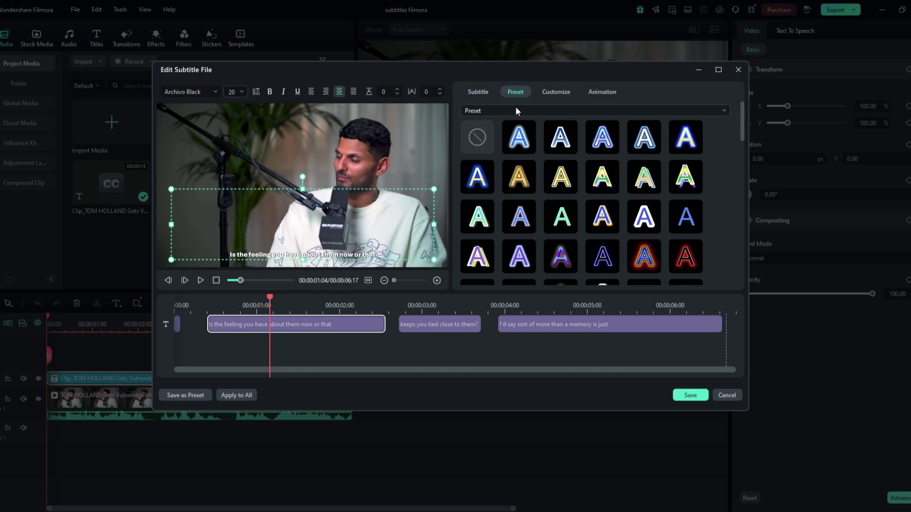
left_click(526, 177)
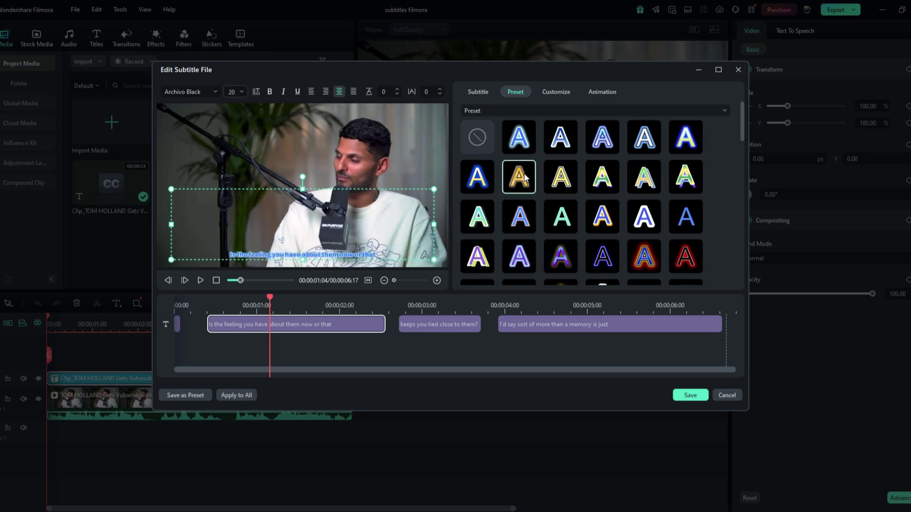
left_click(483, 172)
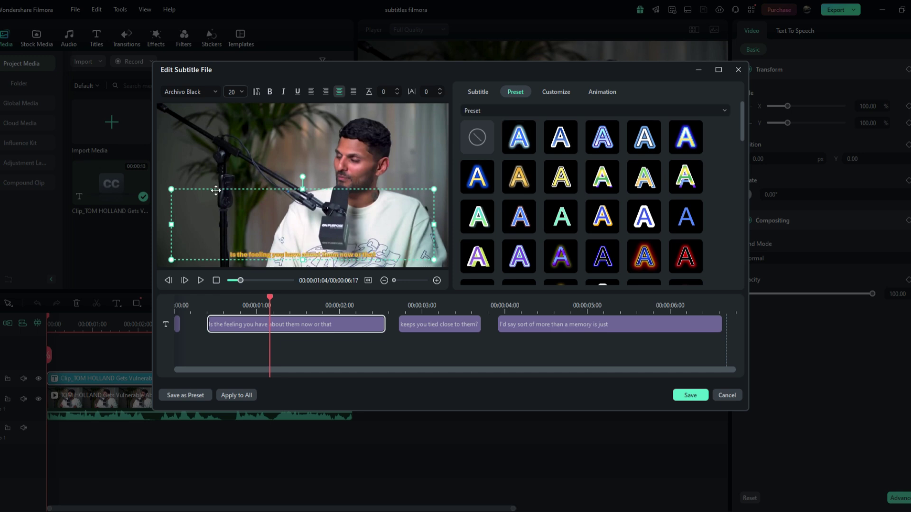
Clear the preset to plain white and give the subtitles a Jump from entrance animation.
left_click(475, 129)
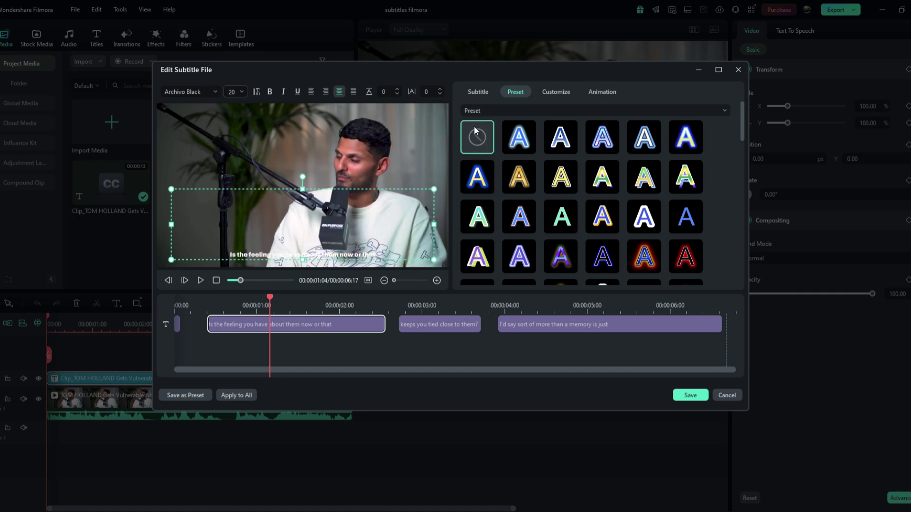
left_click(550, 91)
left_click(590, 92)
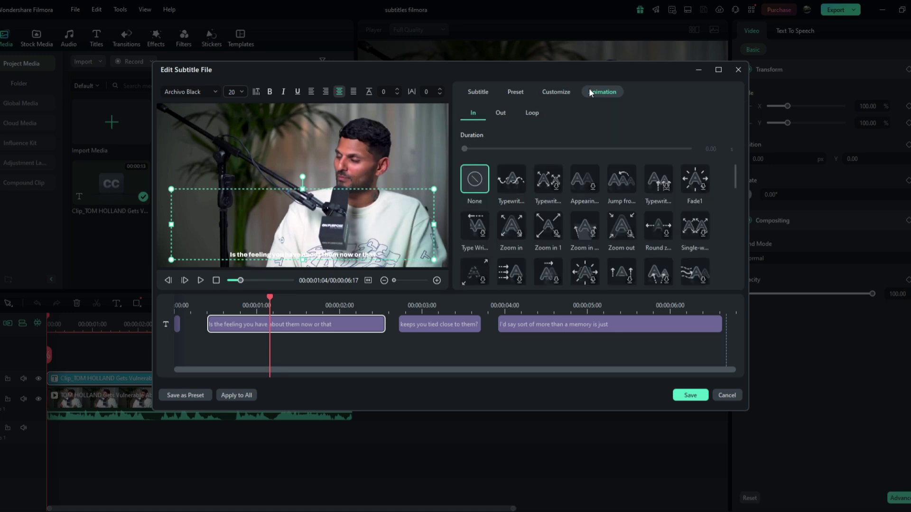
left_click(616, 173)
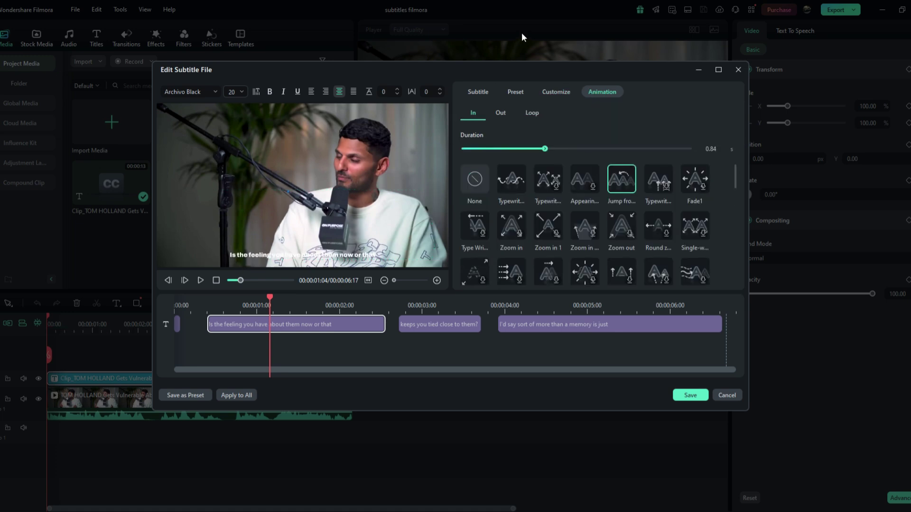
Apply the first blue style preset to the subtitles.
left_click(513, 92)
left_click(518, 137)
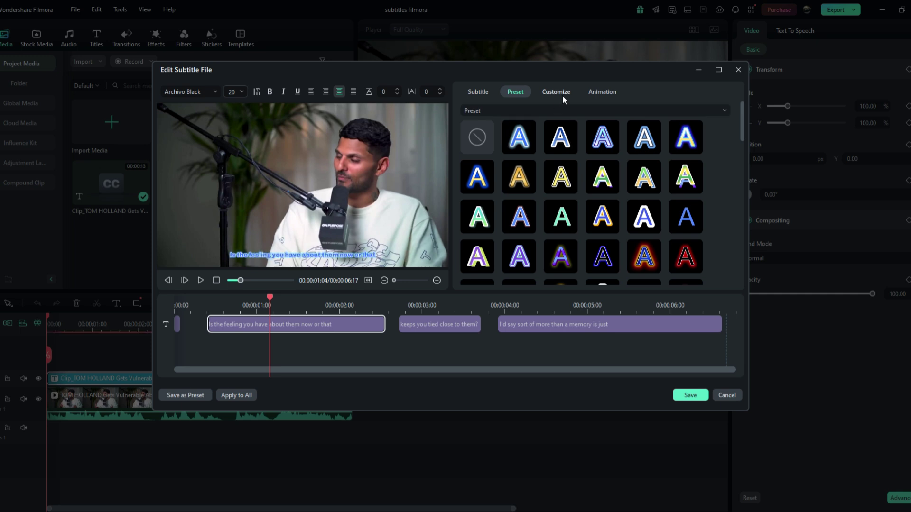
left_click(522, 136)
Reapply the Jump from entrance and add a Blinking loop animation at about 1.97 s.
left_click(599, 92)
left_click(515, 173)
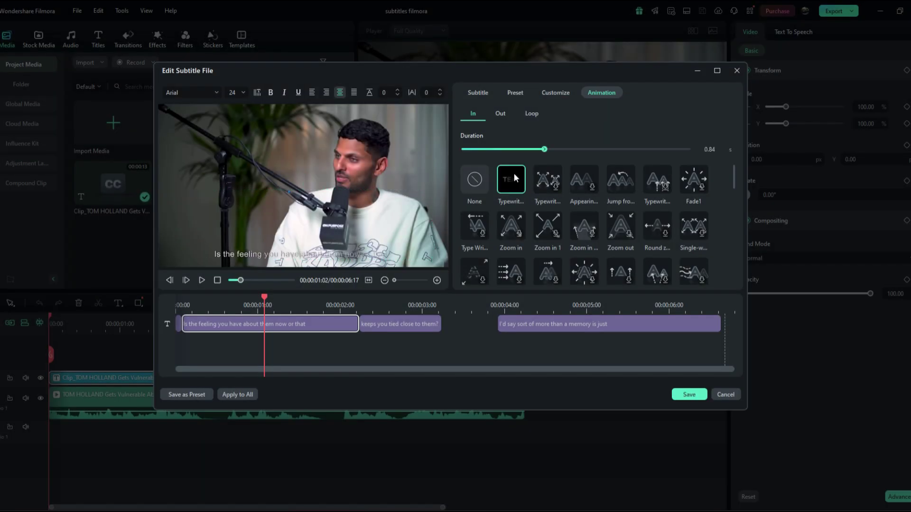
left_click(619, 175)
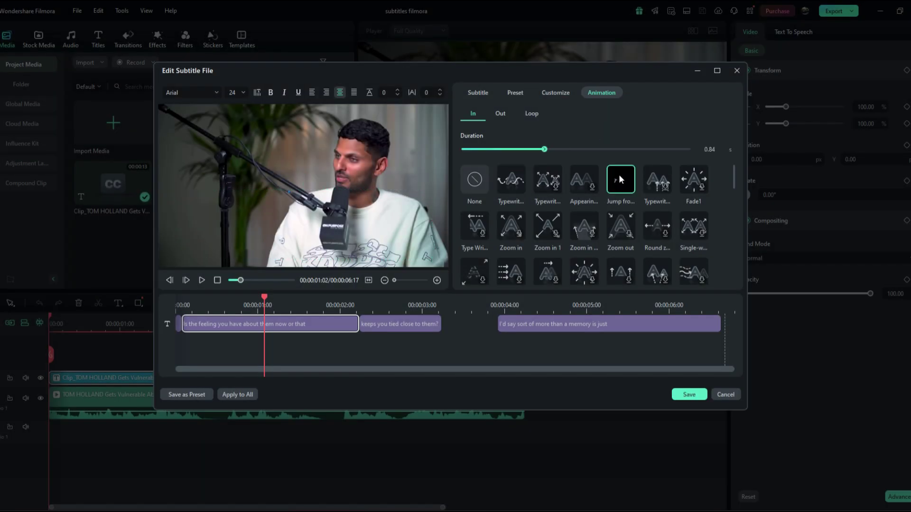
scroll(619, 175, "down", 5)
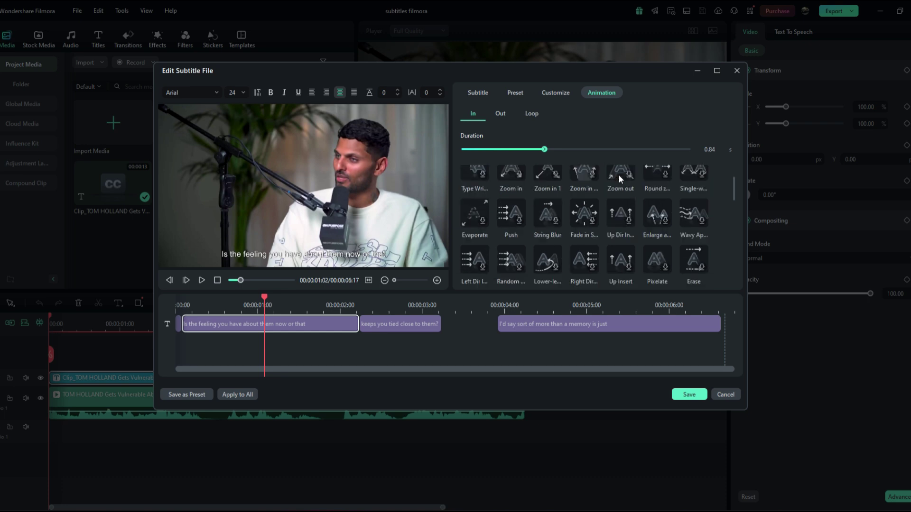
scroll(619, 175, "down", 3)
scroll(617, 187, "down", 3)
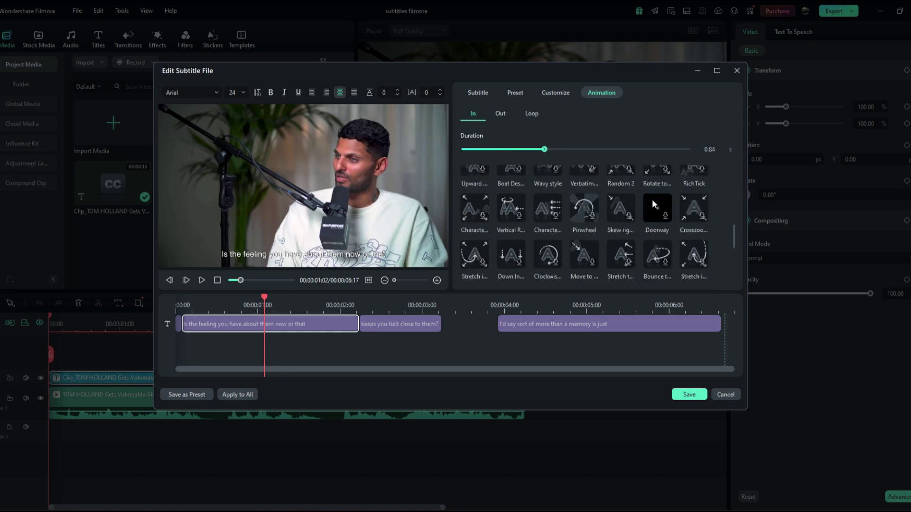
left_click(543, 119)
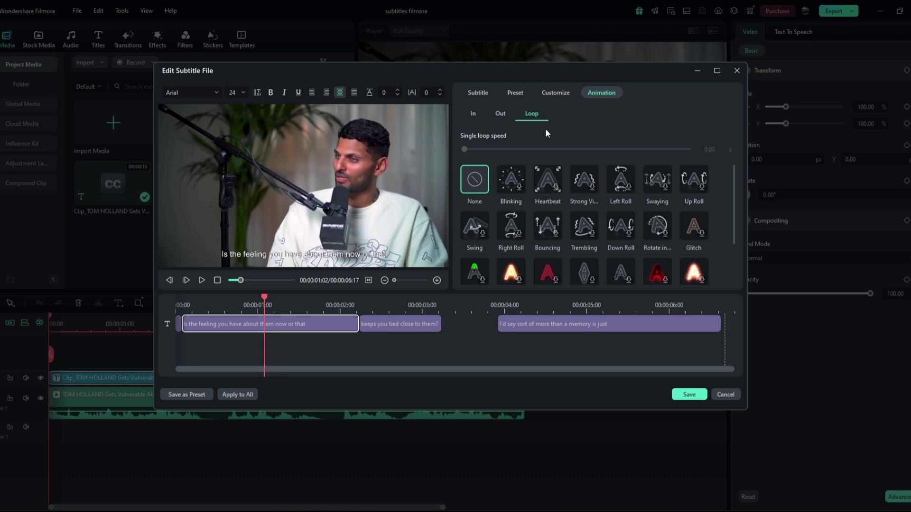
left_click(518, 176)
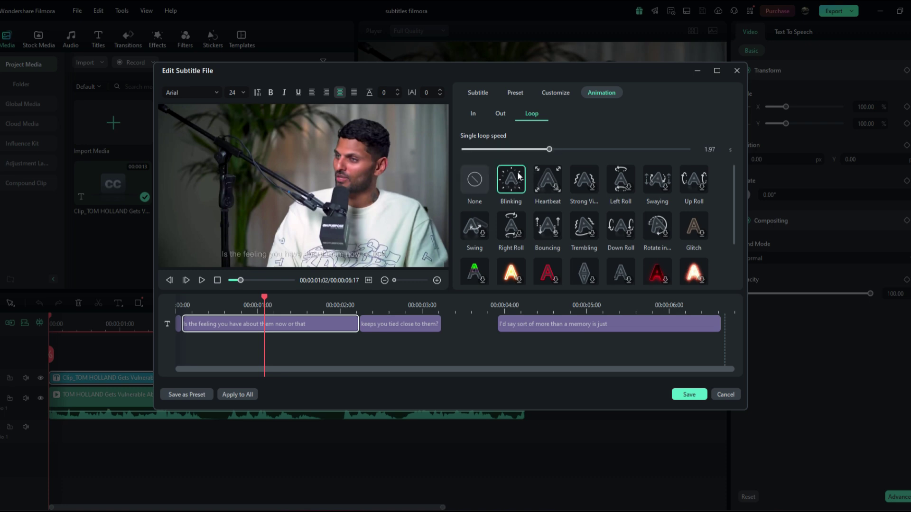
key("BackSpace")
key("BackSpace")
key("BackSpace")
key("BackSpace")
key("BackSpace")
key("BackSpace")
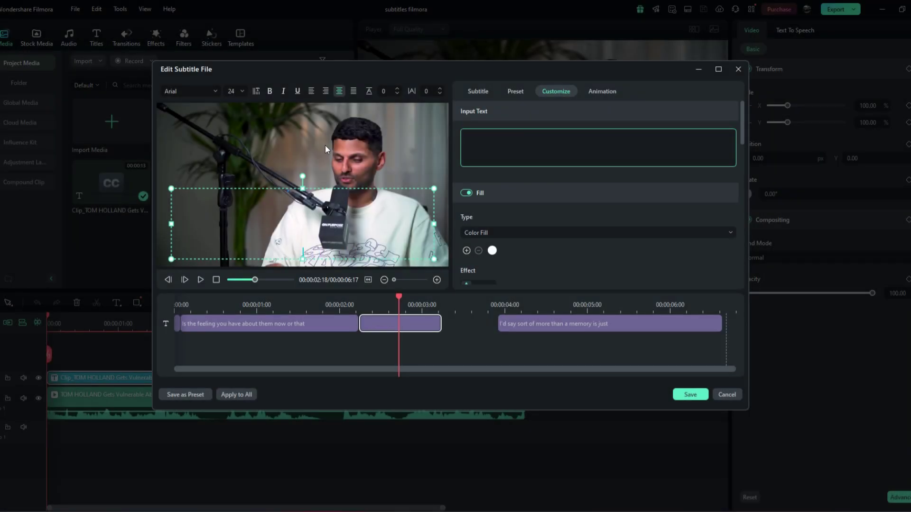
type("5555555555555555")
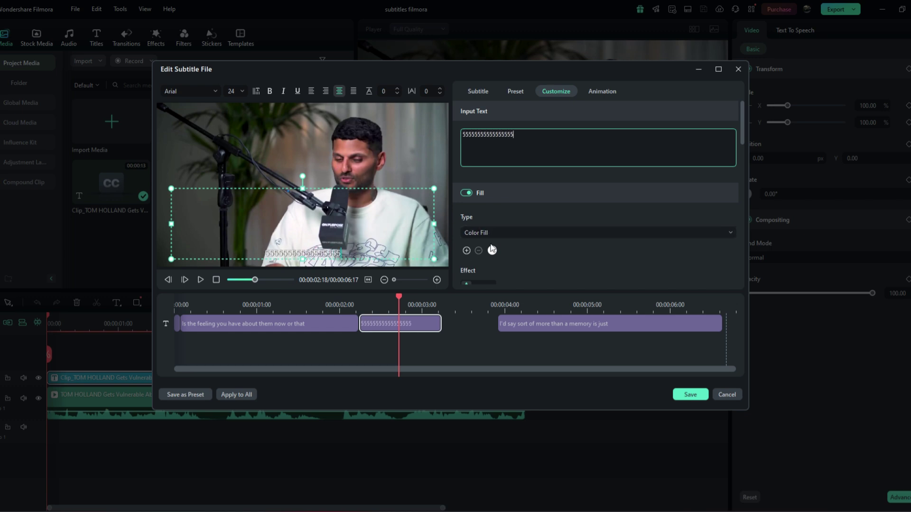
left_click(492, 250)
left_click(494, 313)
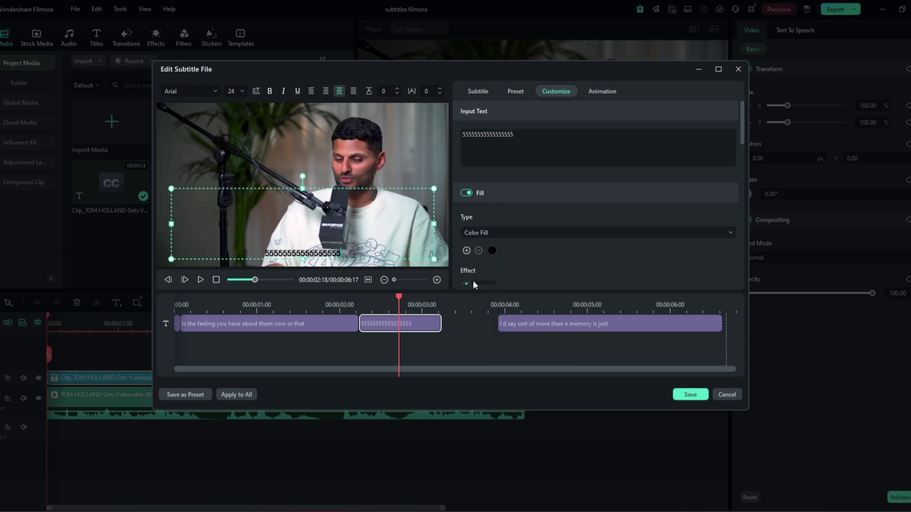
Apply the green text effect style to the second subtitle.
scroll(472, 242, "down", 1)
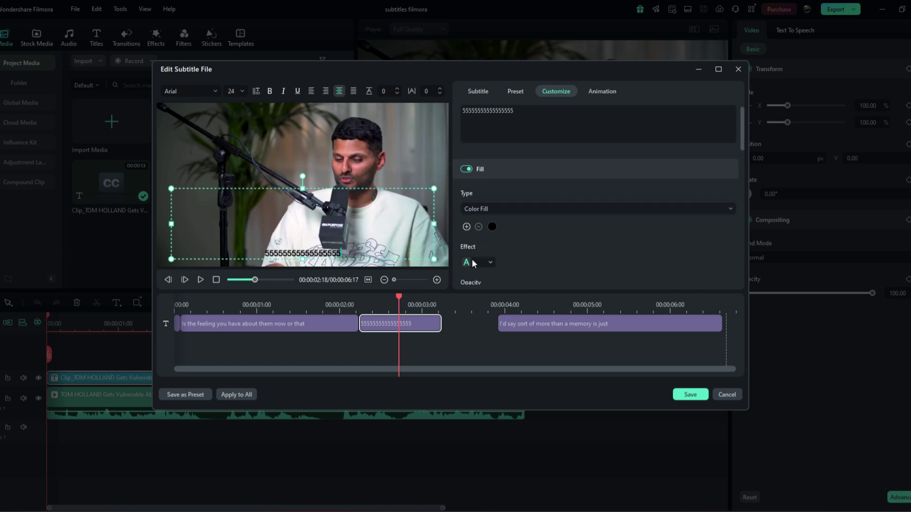
left_click(472, 260)
left_click(516, 309)
left_click(478, 264)
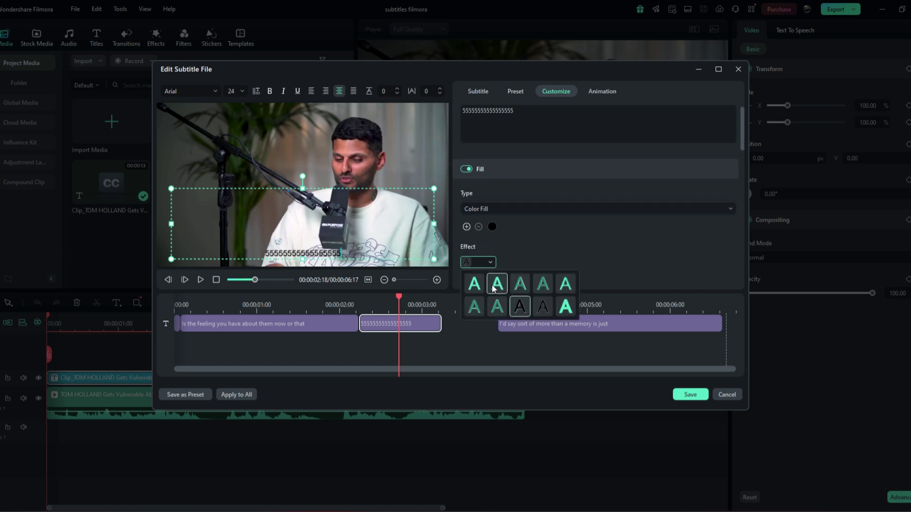
left_click(495, 287)
Set the text blur to 7 and adjust the text opacity.
scroll(491, 268, "down", 3)
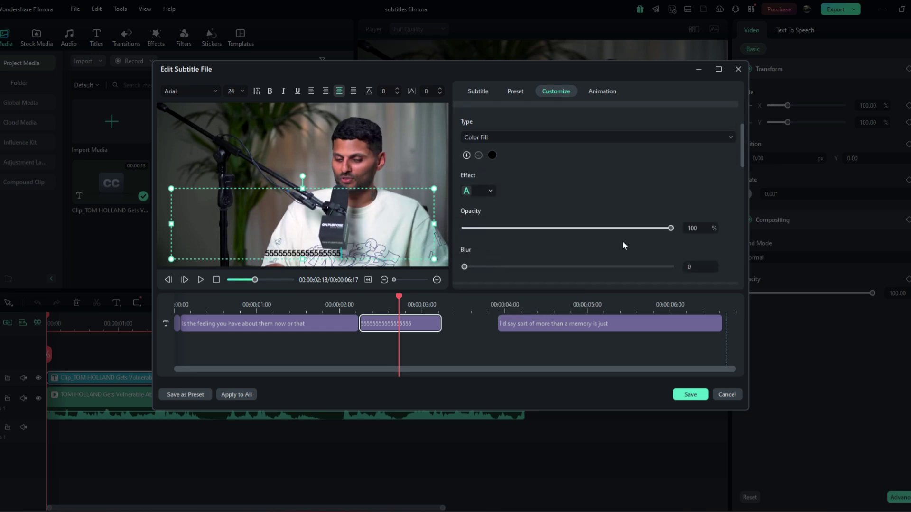
left_click_drag(477, 266, 594, 268)
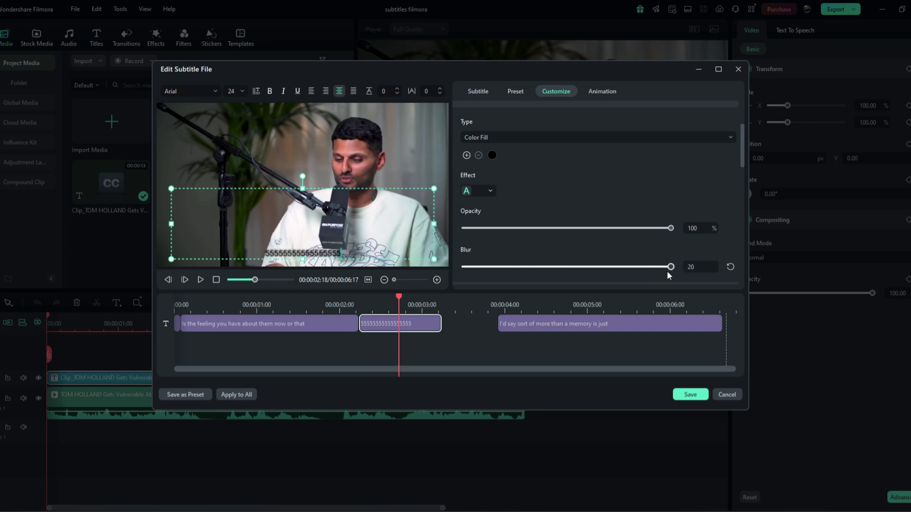
left_click_drag(667, 272, 534, 276)
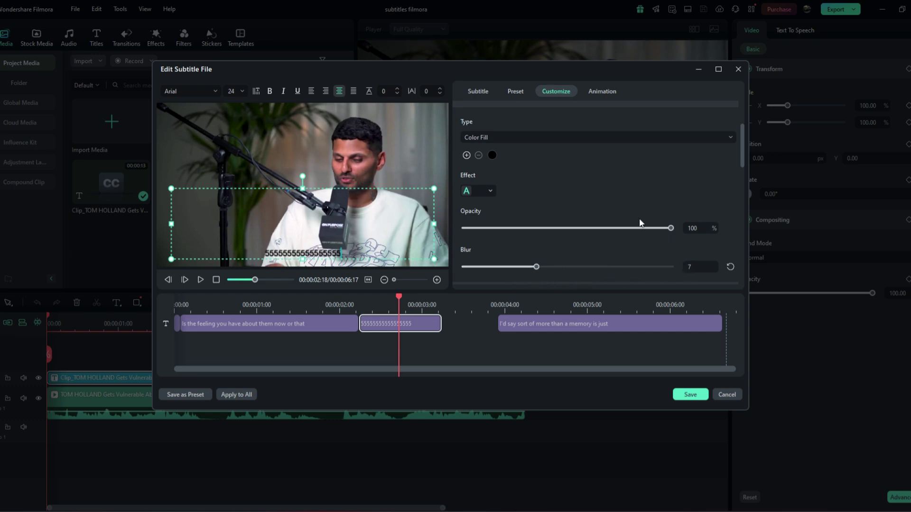
mouse_move(671, 228)
left_mouse_down()
mouse_move(616, 229)
mouse_move(699, 226)
left_mouse_up()
Add a white outline to the subtitle at 77% opacity and thickness 2.
scroll(526, 246, "down", 3)
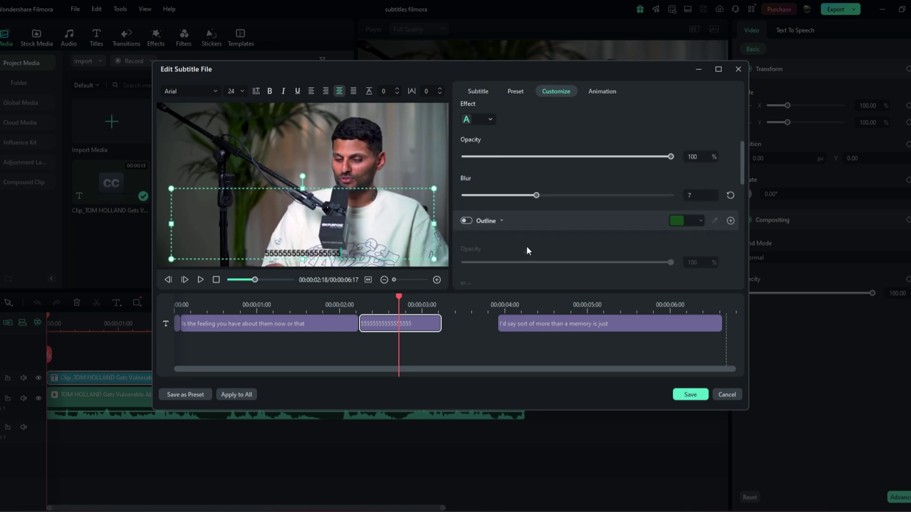
left_click(489, 221)
left_click(673, 221)
left_click(466, 221)
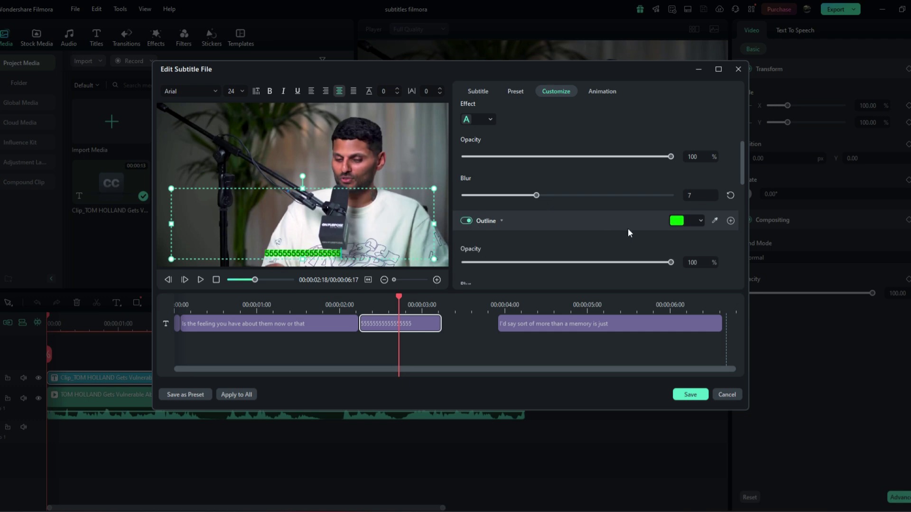
left_click(684, 221)
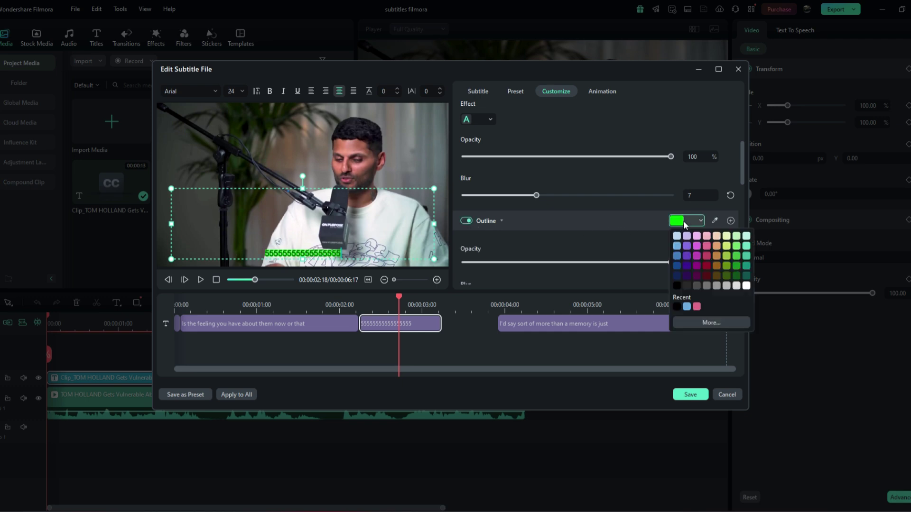
left_click(746, 286)
scroll(676, 243, "down", 1)
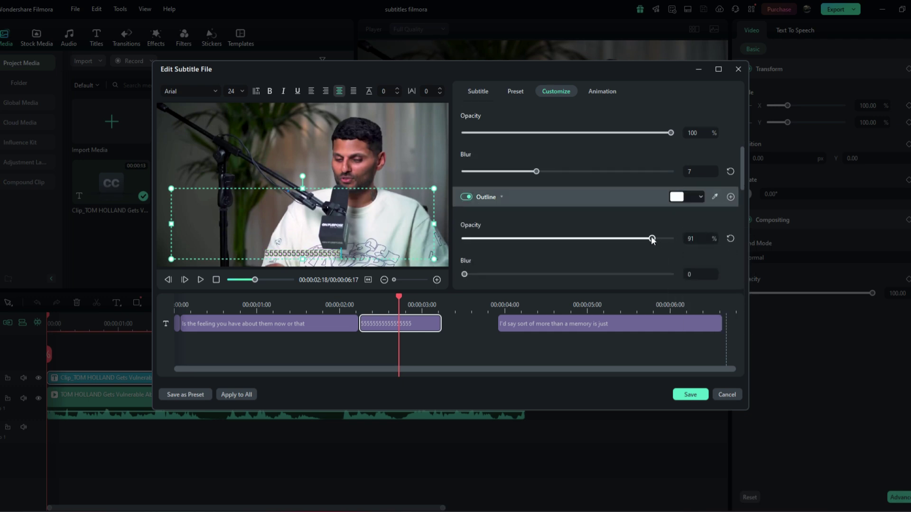
mouse_move(652, 239)
left_mouse_down()
mouse_move(475, 244)
mouse_move(626, 243)
left_mouse_up()
scroll(550, 251, "down", 2)
mouse_move(474, 264)
left_mouse_down()
mouse_move(516, 262)
mouse_move(473, 258)
left_mouse_up()
Add a dark shadow to the subtitle with blur 4.
scroll(484, 256, "down", 2)
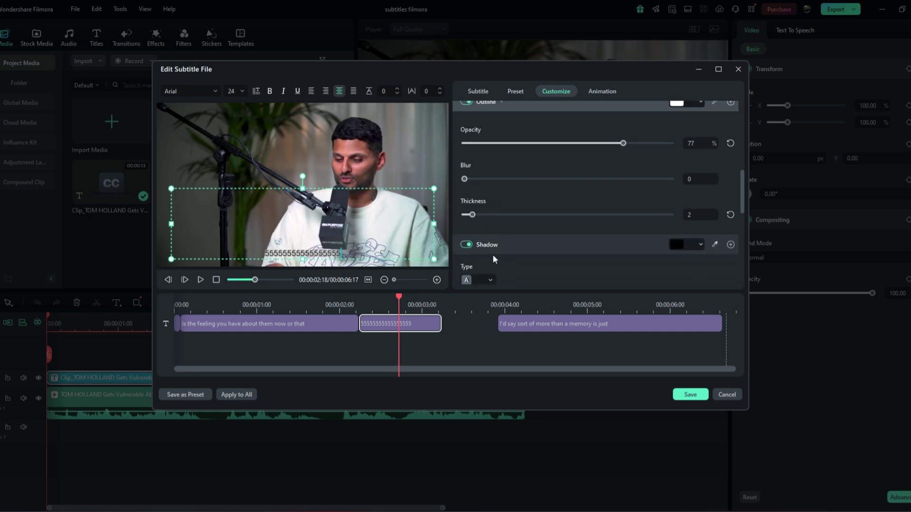
scroll(492, 255, "down", 1)
left_click(488, 257)
left_click(502, 278)
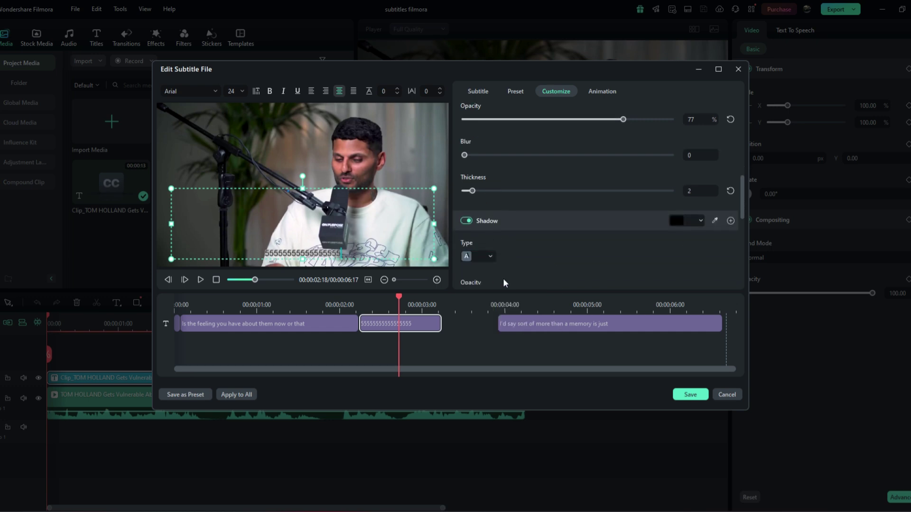
scroll(489, 251, "down", 1)
scroll(486, 249, "down", 1)
scroll(483, 249, "down", 1)
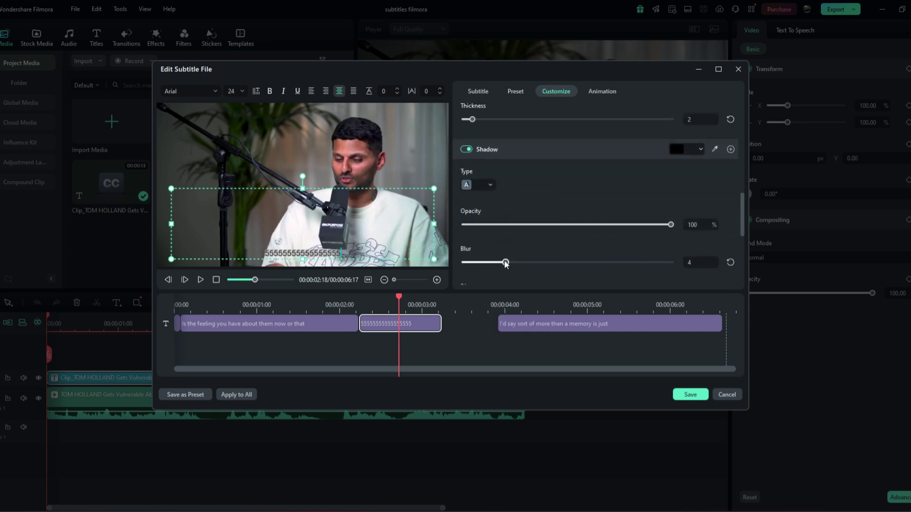
scroll(500, 255, "down", 3)
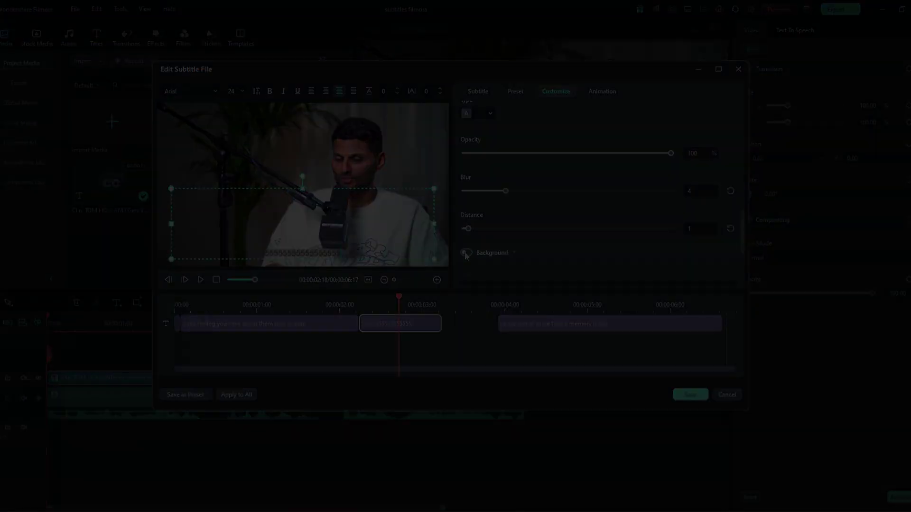